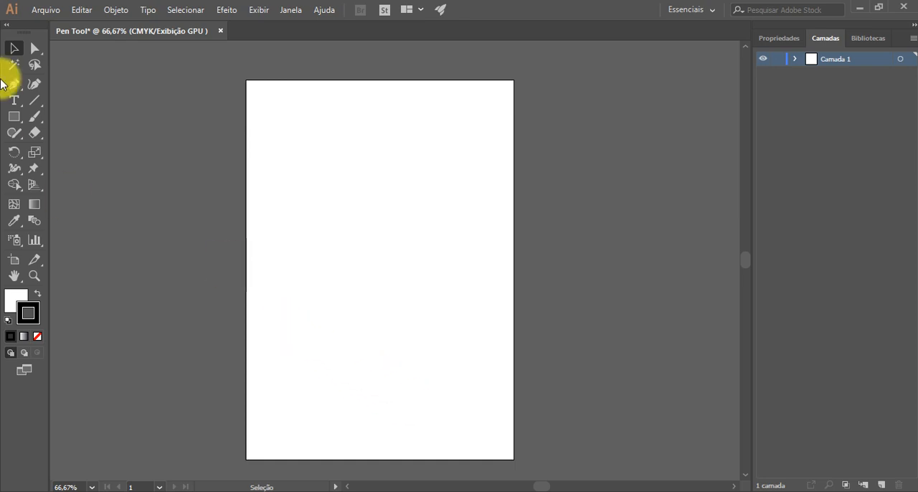
# Step: Draw a small rectangle in the upper part of the artboard and deselect it
pyautogui.click(11, 121)
pyautogui.moveTo(312, 171); pyautogui.dragTo(380, 219)
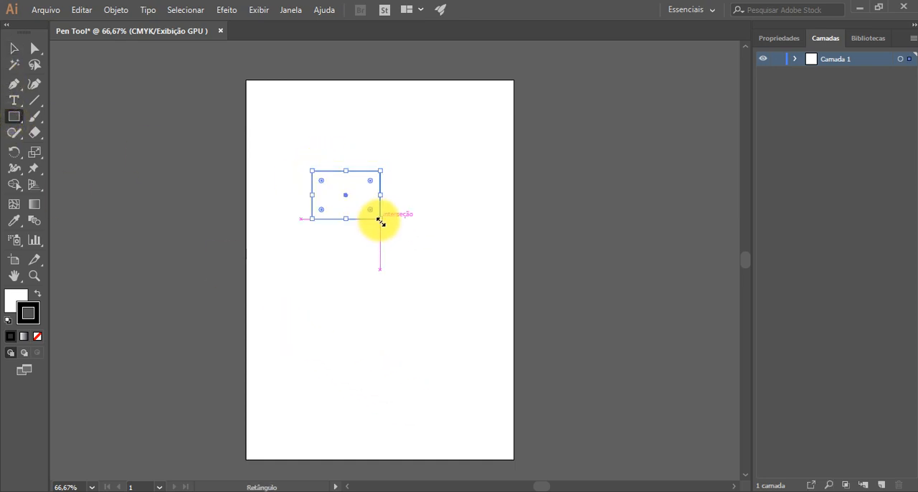
pyautogui.press('v')
pyautogui.click(469, 239)
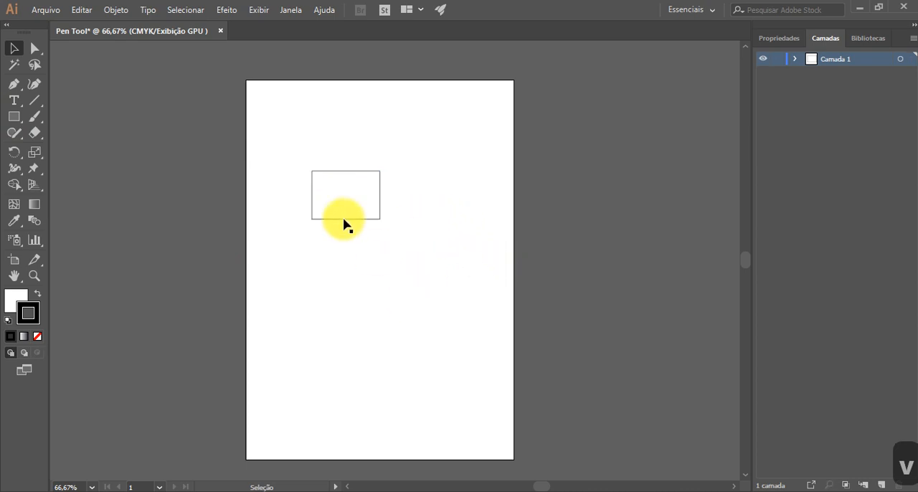
# Step: Examine the rectangle's corner anchor points individually with the Direct Selection tool
pyautogui.scroll(2, 330, 176)
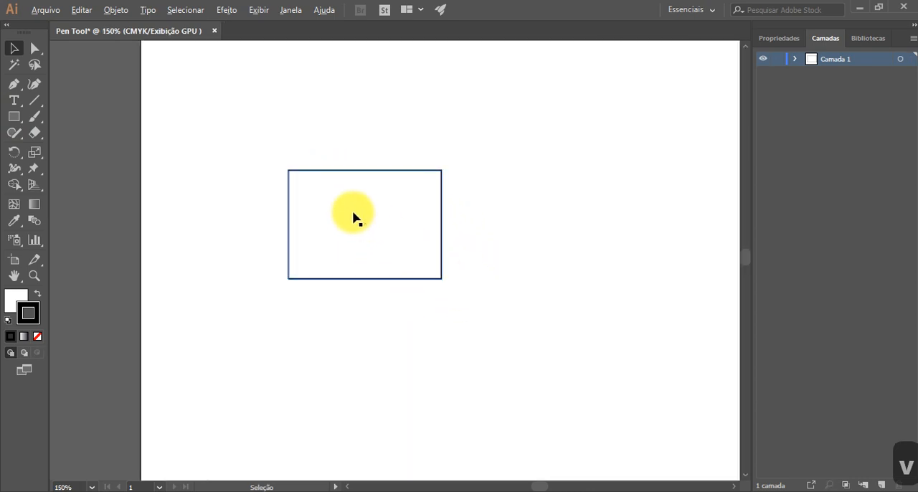
pyautogui.scroll(2, 352, 211)
pyautogui.scroll(1, 208, 160)
pyautogui.click(92, 66)
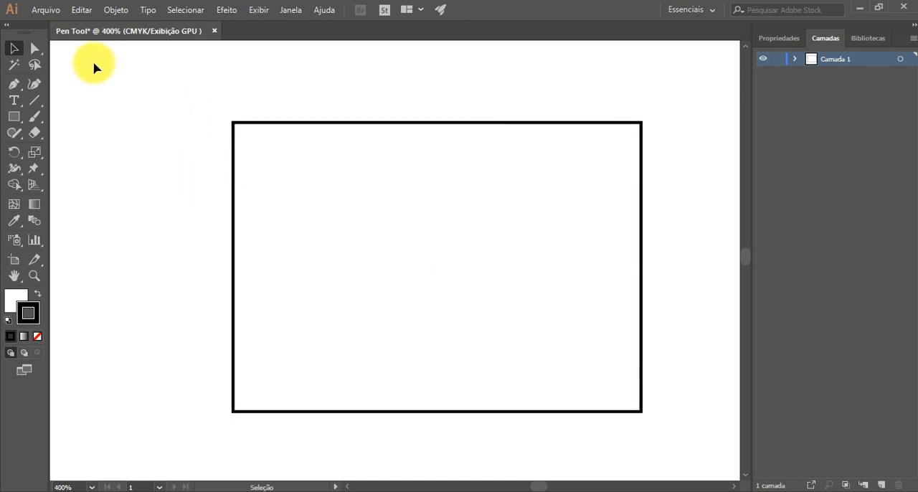
pyautogui.press('a')
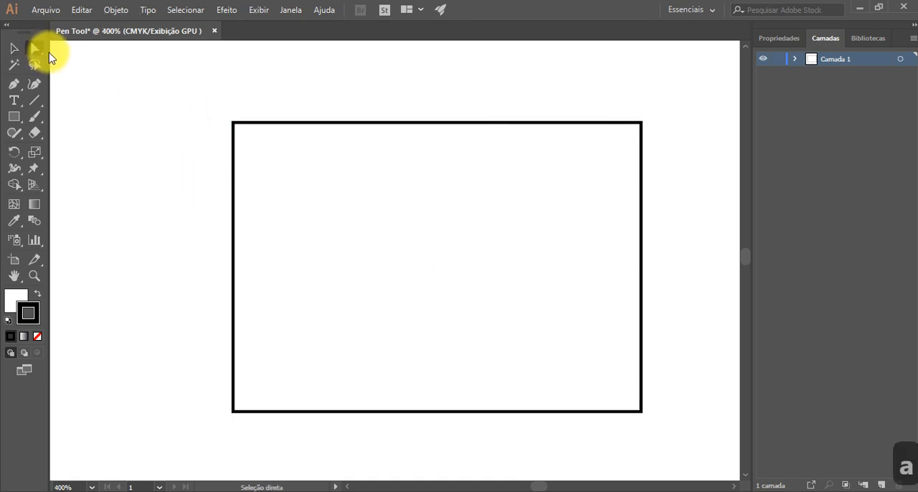
pyautogui.click(284, 122)
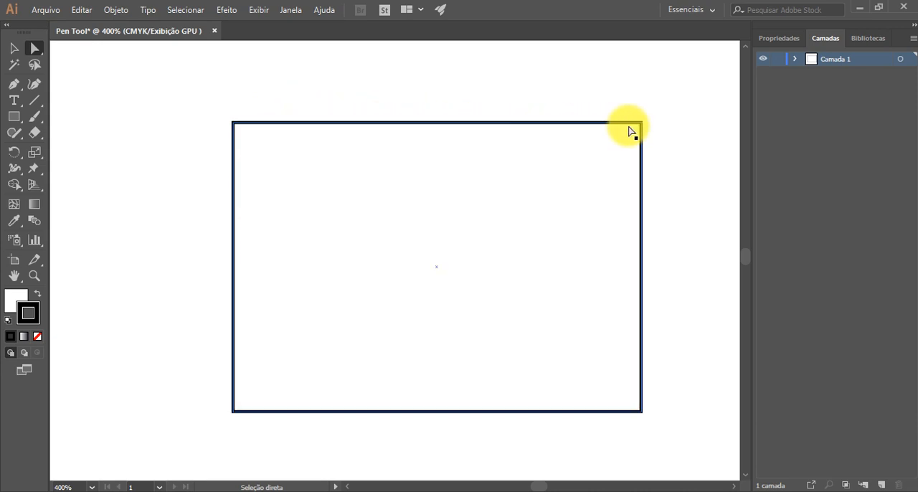
pyautogui.scroll(2, 642, 127)
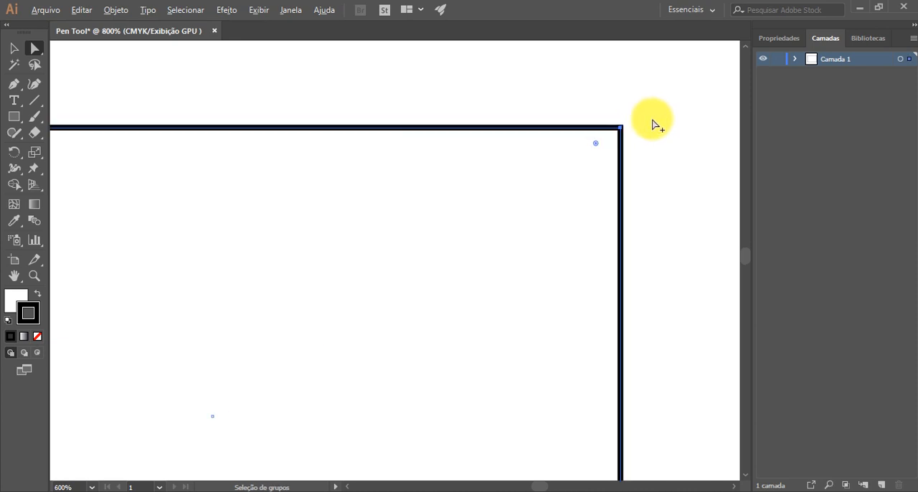
pyautogui.scroll(-3, 627, 126)
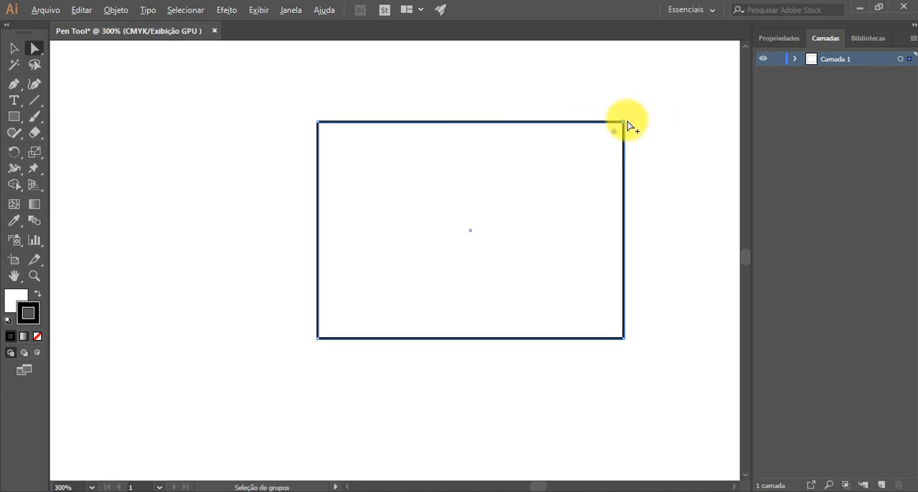
pyautogui.click(624, 339)
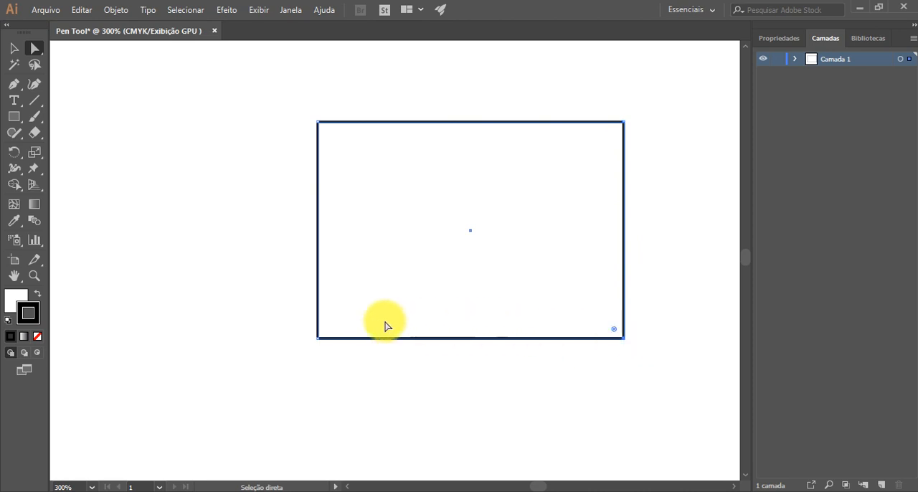
pyautogui.click(319, 124)
# Step: Draw an ellipse, smaller than the rectangle, in the empty area to the rectangle's left and deselect it
pyautogui.moveTo(14, 124); pyautogui.dragTo(102, 150)
pyautogui.moveTo(137, 175); pyautogui.dragTo(245, 263)
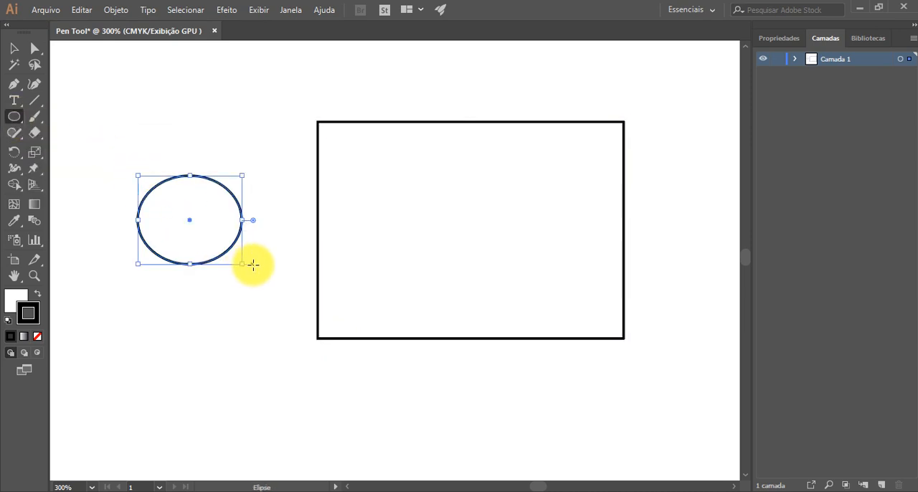
pyautogui.press('a')
pyautogui.click(261, 226)
# Step: Examine the direction handles at the ellipse's top, left and right anchor points, then deselect the ellipse
pyautogui.click(191, 200)
pyautogui.scroll(1, 192, 208)
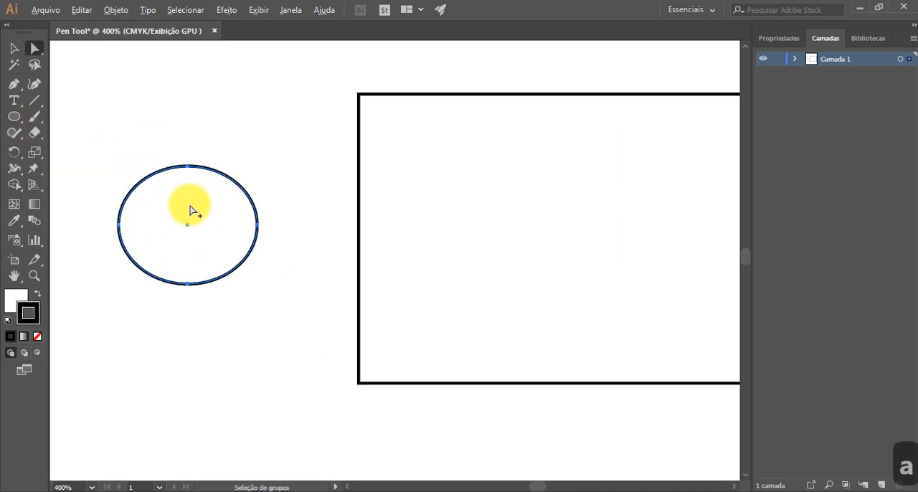
pyautogui.scroll(1, 230, 183)
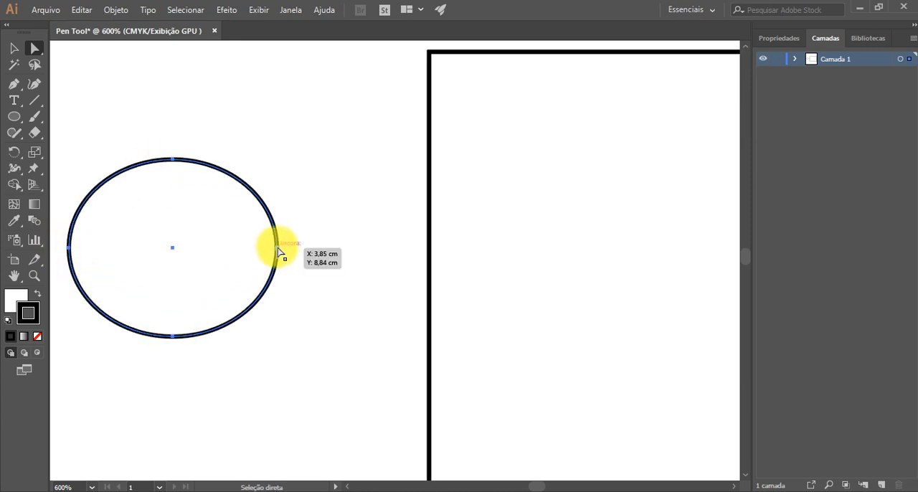
pyautogui.click(174, 160)
pyautogui.click(299, 135)
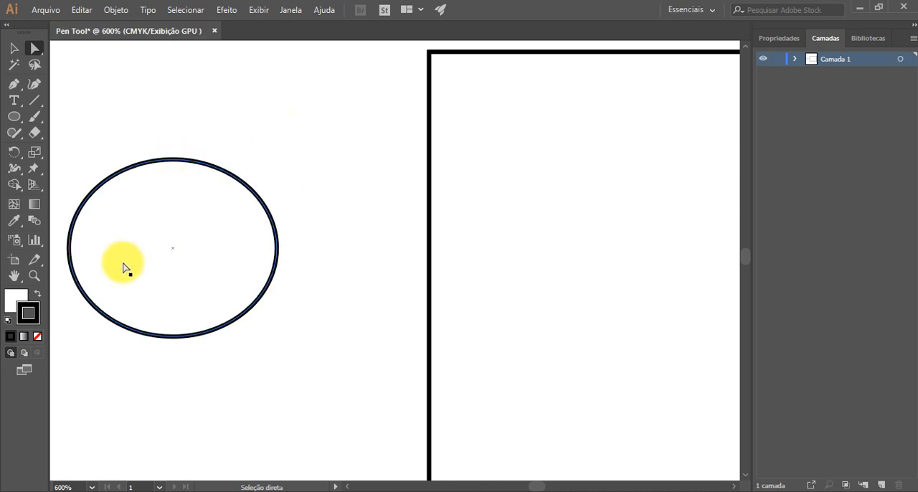
pyautogui.click(69, 248)
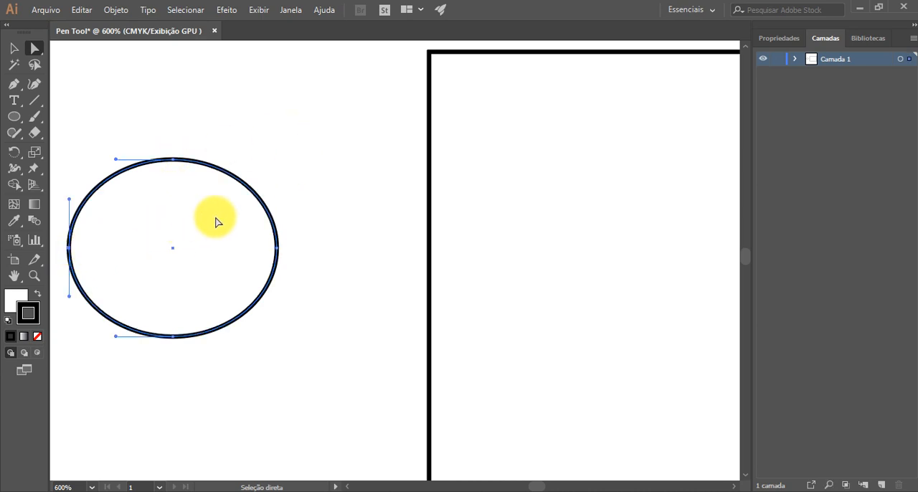
pyautogui.click(276, 248)
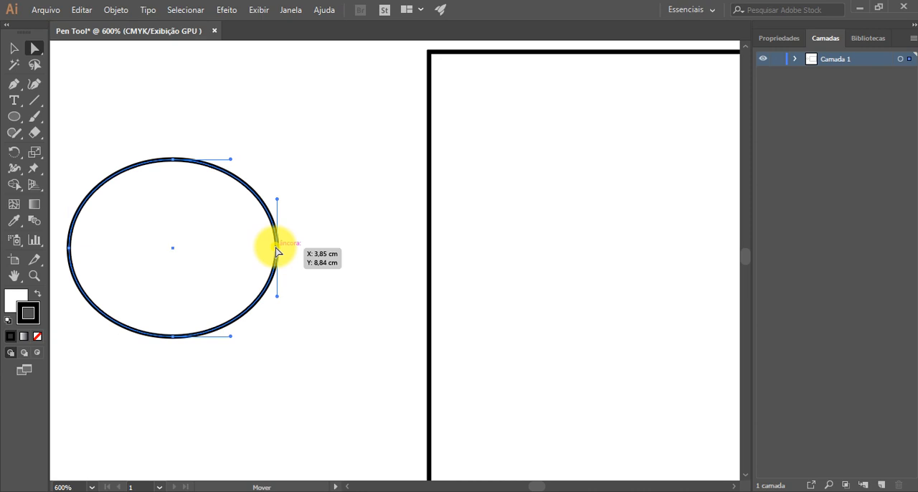
pyautogui.click(278, 152)
pyautogui.scroll(-4, 287, 290)
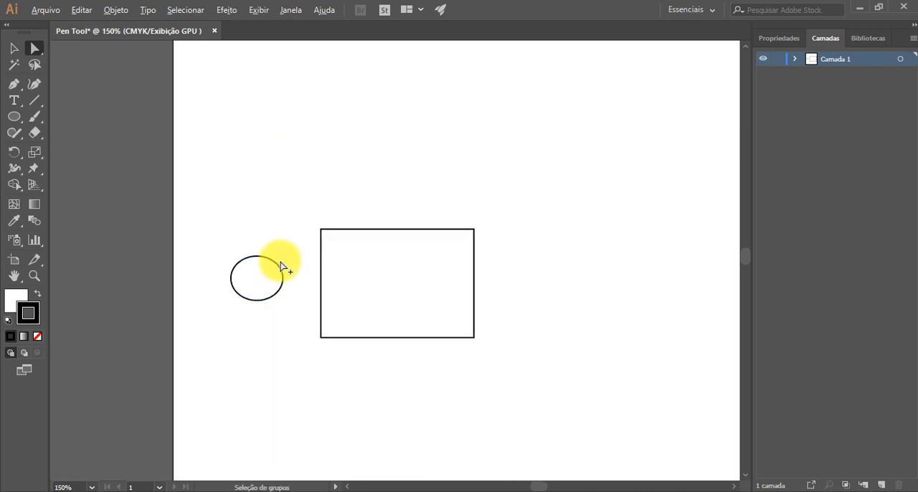
pyautogui.click(331, 312)
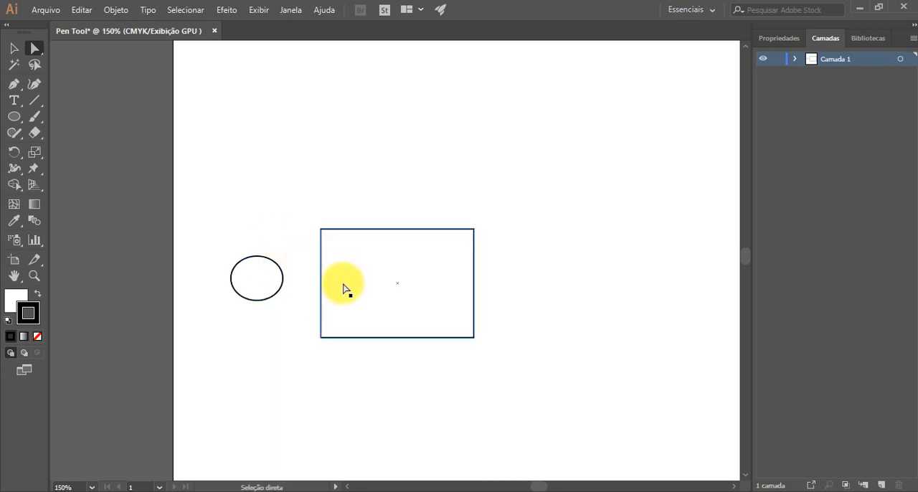
pyautogui.click(295, 246)
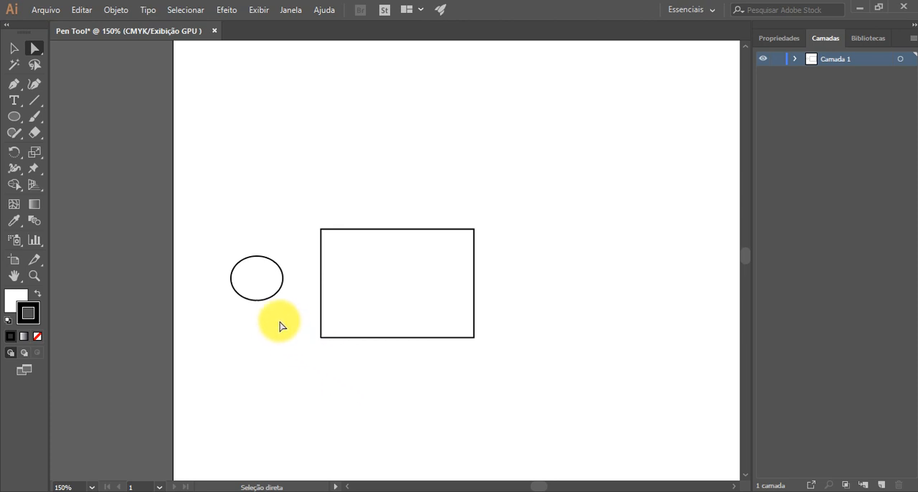
pyautogui.scroll(-1, 281, 300)
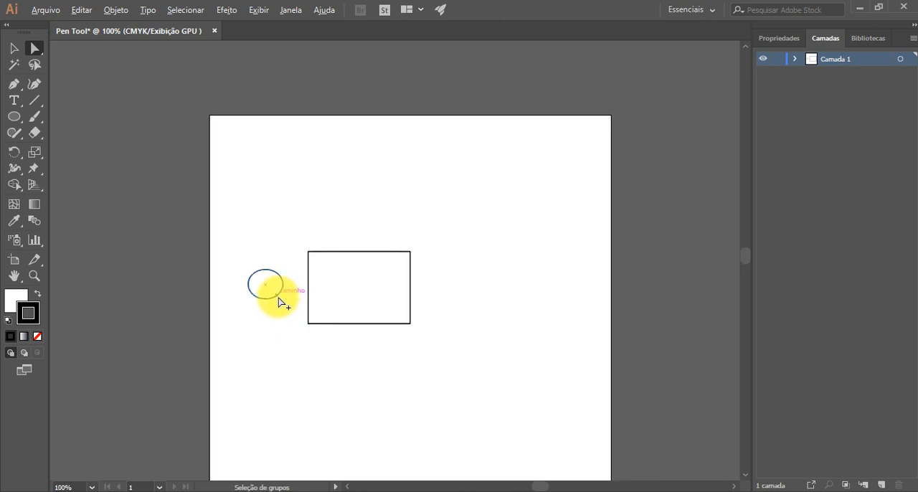
pyautogui.scroll(1, 428, 229)
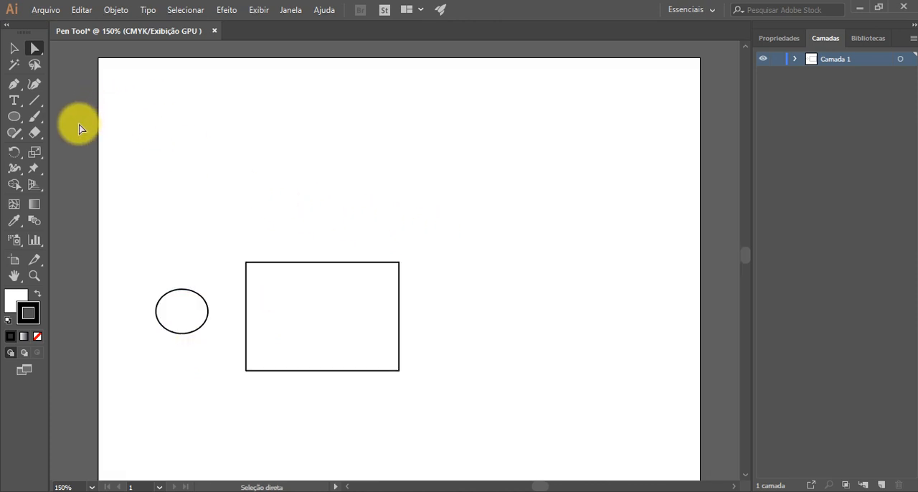
# Step: Draw a closed straight-sided shape with seven anchor points above the rectangle using the Pen tool
pyautogui.click(14, 87)
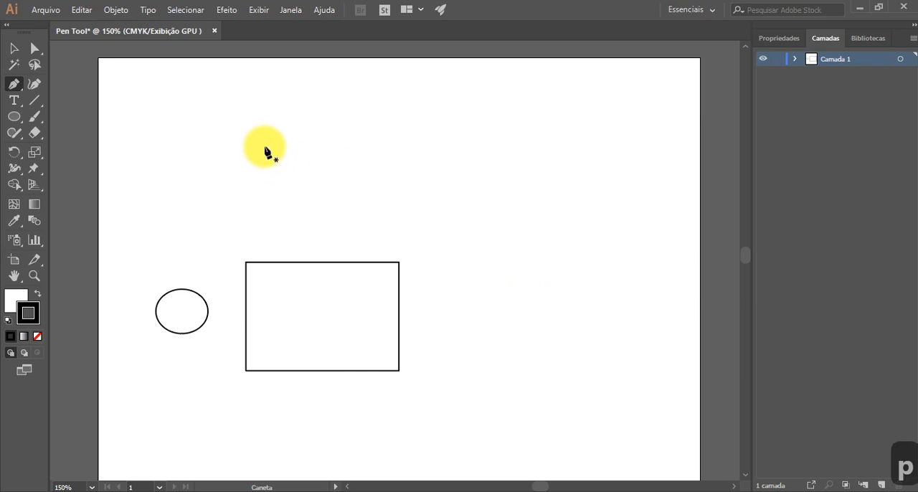
pyautogui.moveTo(264, 148); pyautogui.dragTo(265, 151)
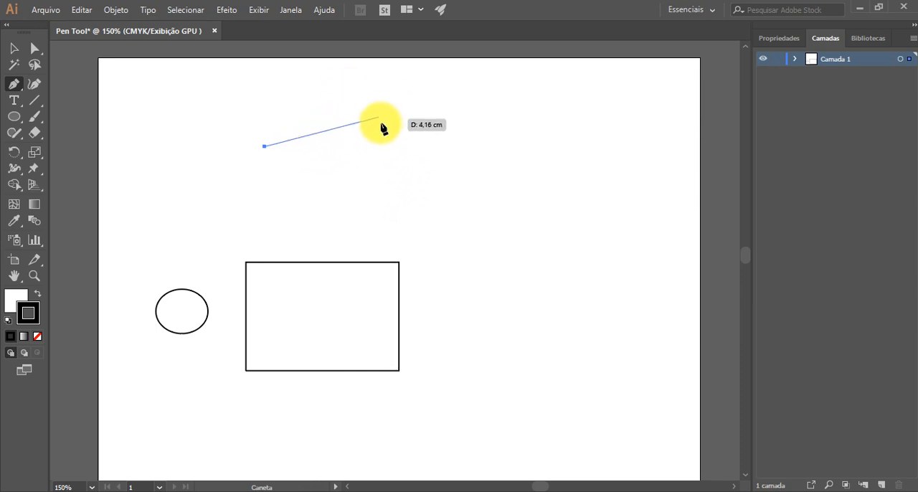
pyautogui.click(373, 97)
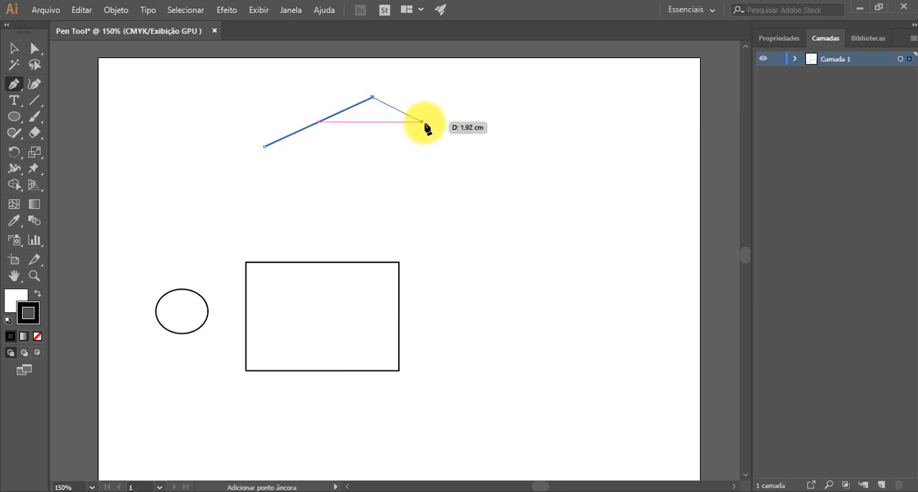
pyautogui.click(435, 122)
pyautogui.click(470, 170)
pyautogui.click(446, 198)
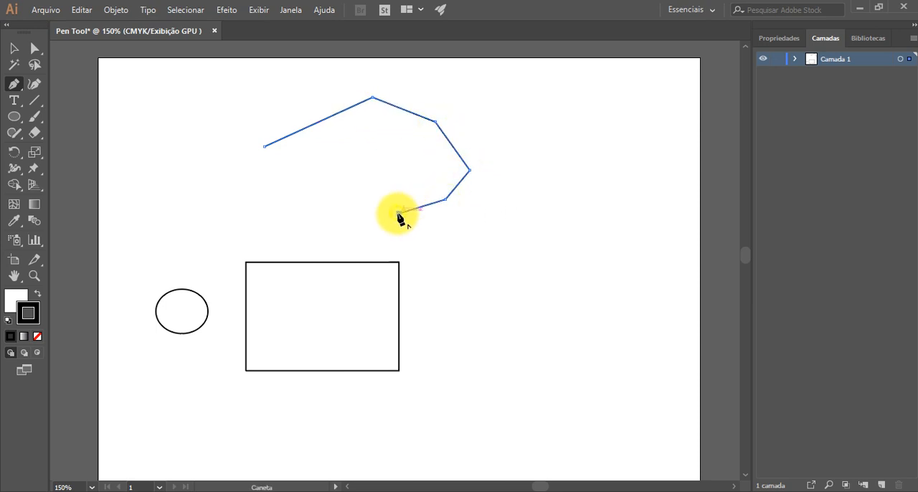
pyautogui.click(398, 213)
pyautogui.click(308, 216)
pyautogui.click(265, 147)
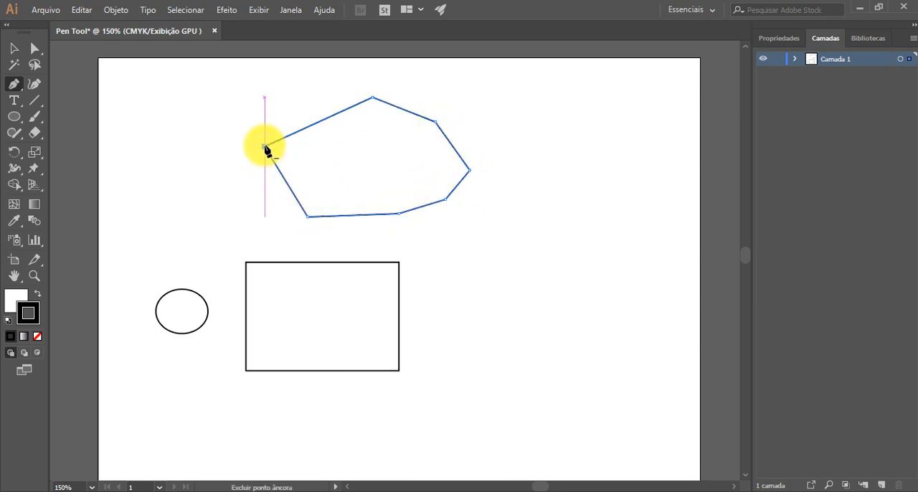
# Step: Undo the closing segment, add one more anchor point at the lower left, and end the path open
pyautogui.hotkey('ctrl', 'z')
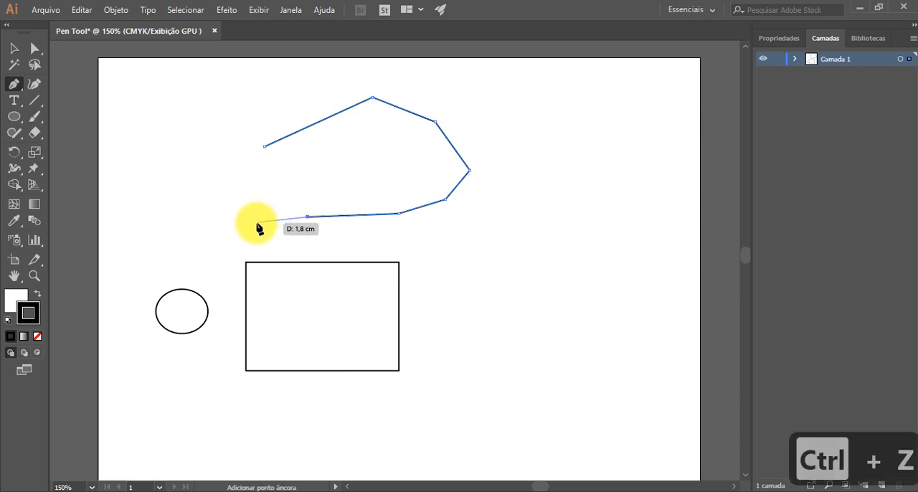
pyautogui.click(256, 223)
pyautogui.press('Return')
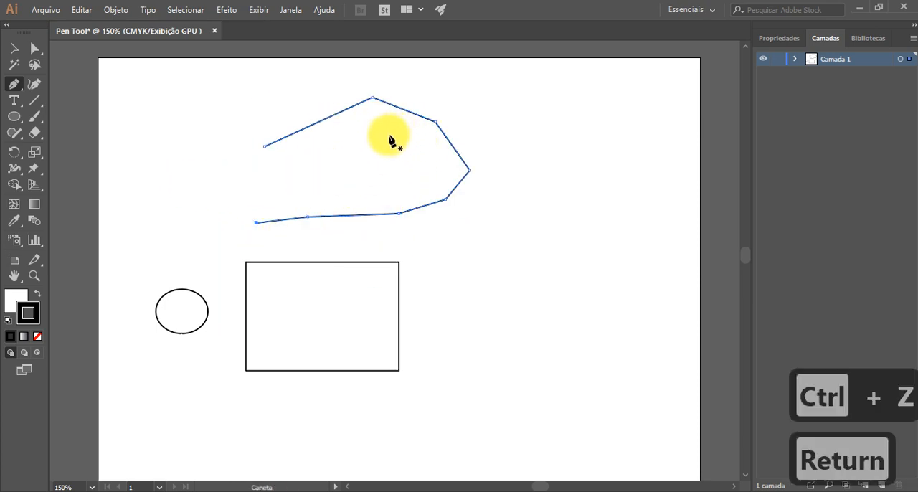
pyautogui.press('v')
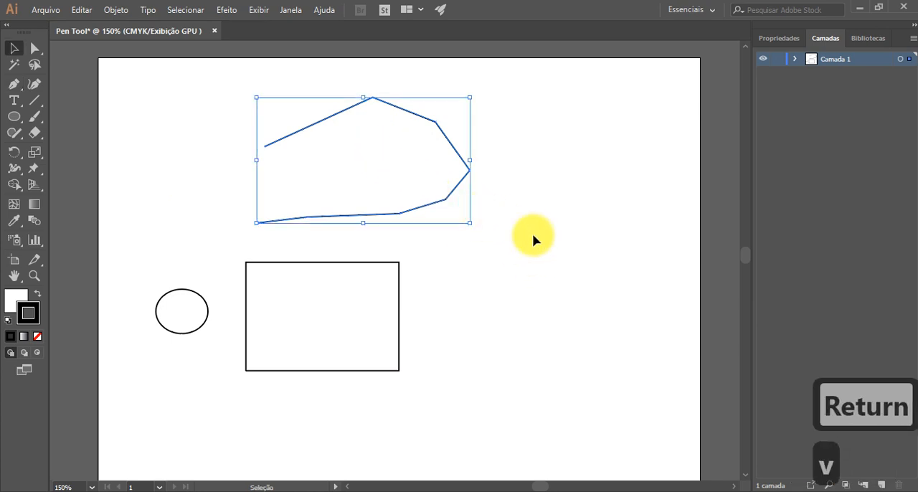
pyautogui.click(538, 236)
pyautogui.doubleClick(429, 208)
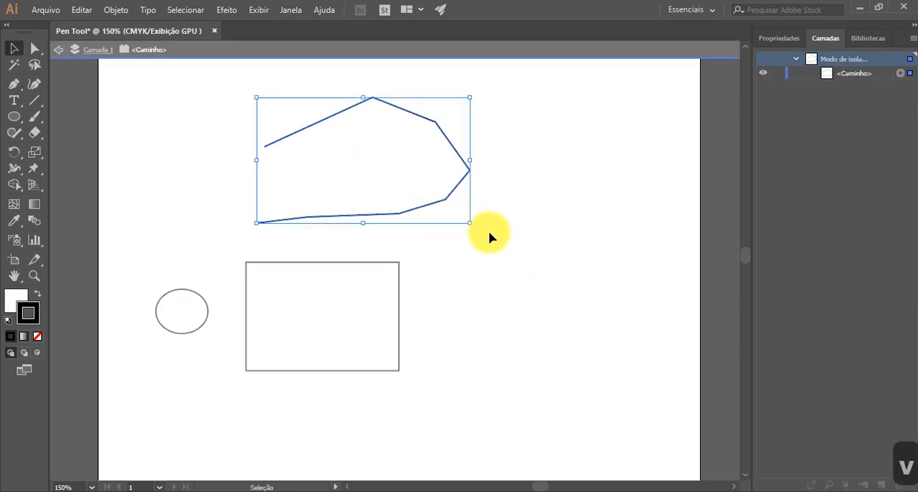
pyautogui.click(491, 236)
pyautogui.press('Escape')
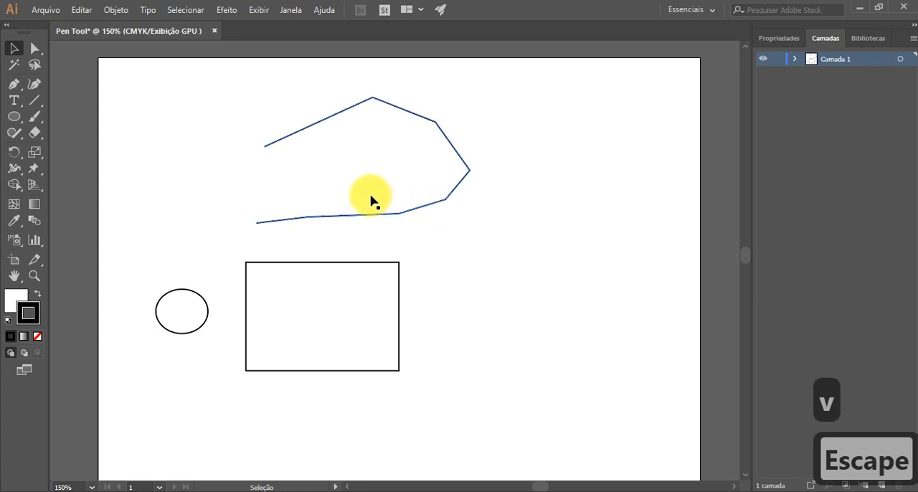
# Step: Examine the anchor points along the open path's lower edge with the Direct Selection tool
pyautogui.press('a')
pyautogui.scroll(5, 399, 216)
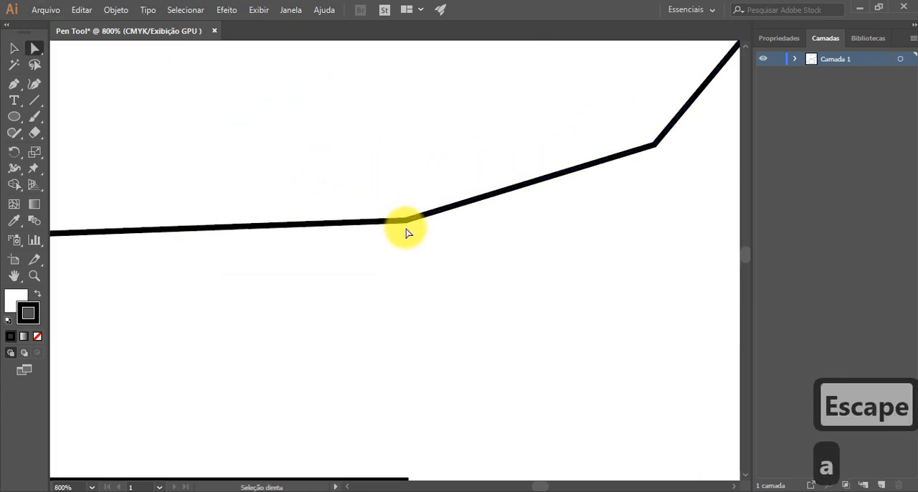
pyautogui.click(406, 223)
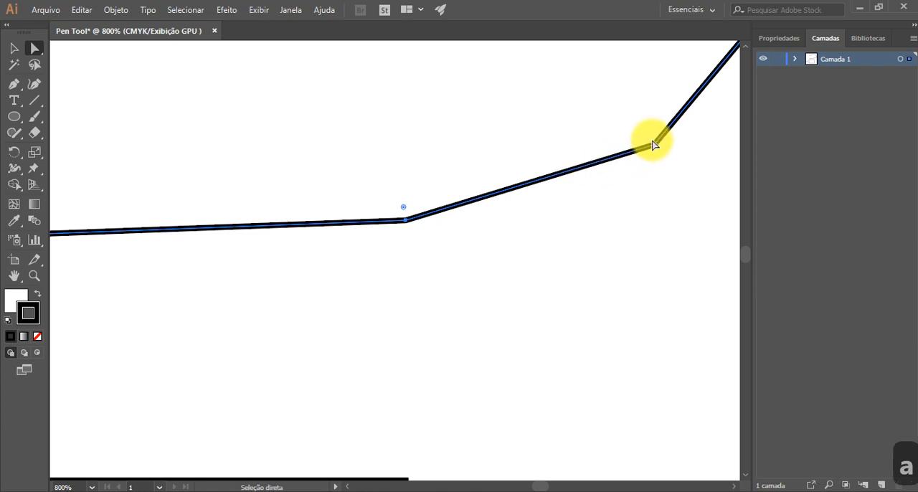
pyautogui.scroll(-5, 651, 143)
pyautogui.scroll(-2, 423, 219)
pyautogui.scroll(3, 505, 193)
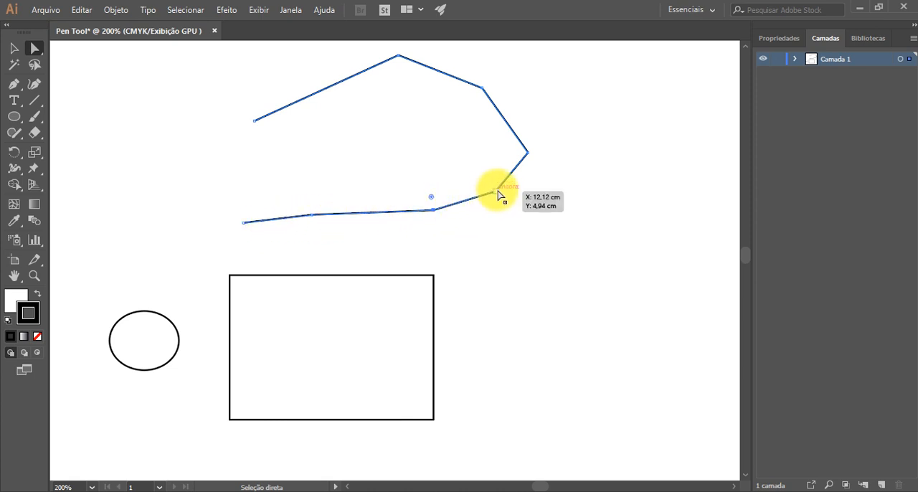
# Step: Draw a closed curved shape with six anchor points beside the rectangle, beneath the open path, using the Pen tool
pyautogui.press('p')
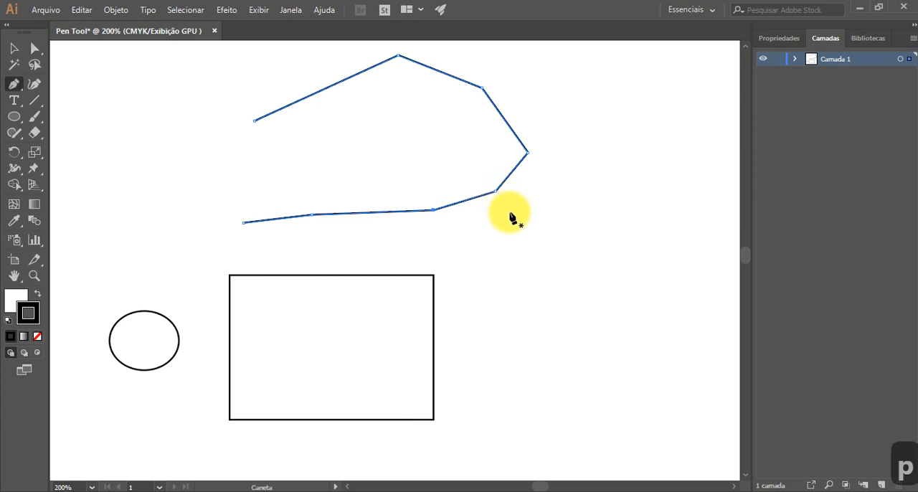
pyautogui.keyDown('ctrl'); pyautogui.click(482, 241); pyautogui.keyUp('ctrl')
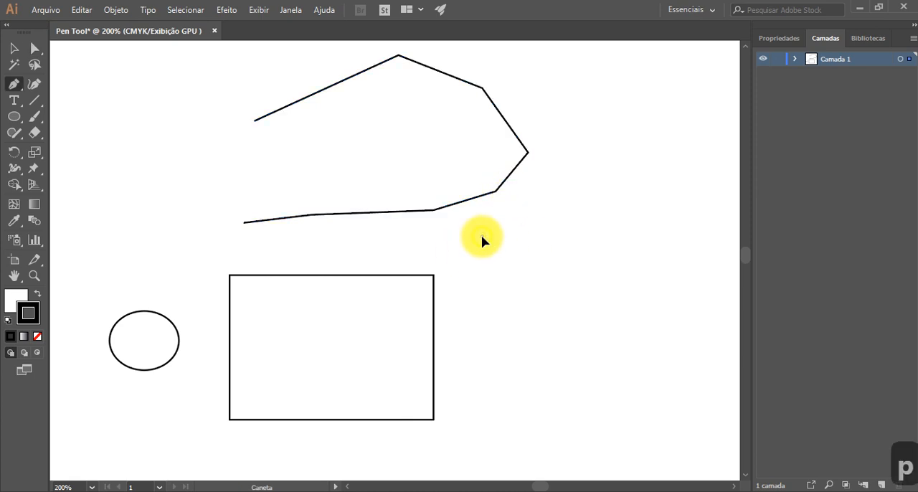
pyautogui.moveTo(498, 235); pyautogui.dragTo(499, 202)
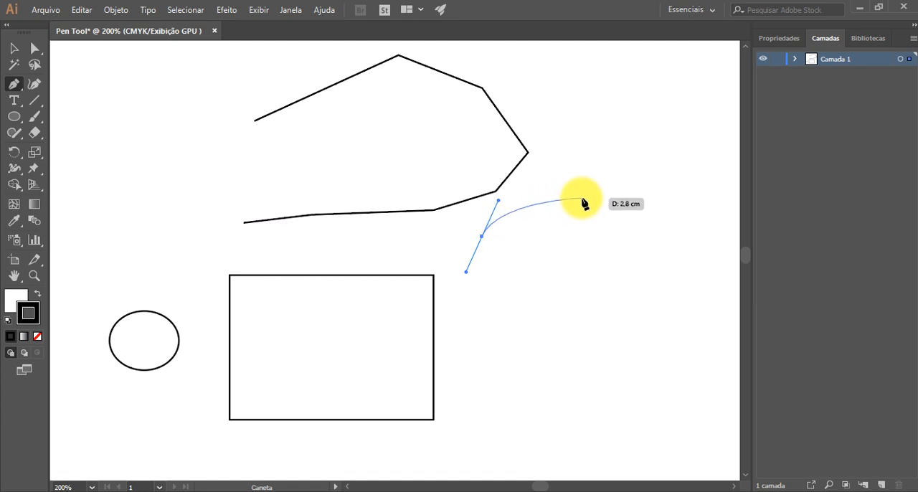
pyautogui.moveTo(596, 209); pyautogui.dragTo(628, 238)
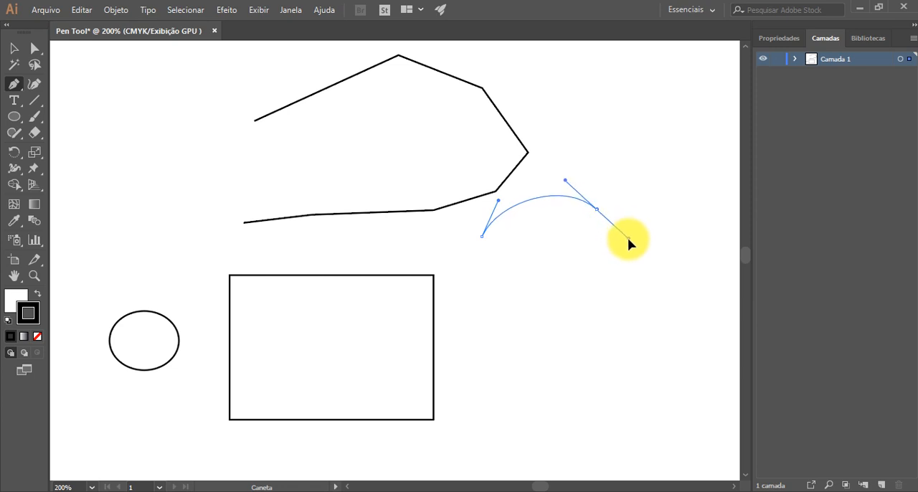
pyautogui.moveTo(563, 305); pyautogui.dragTo(518, 301)
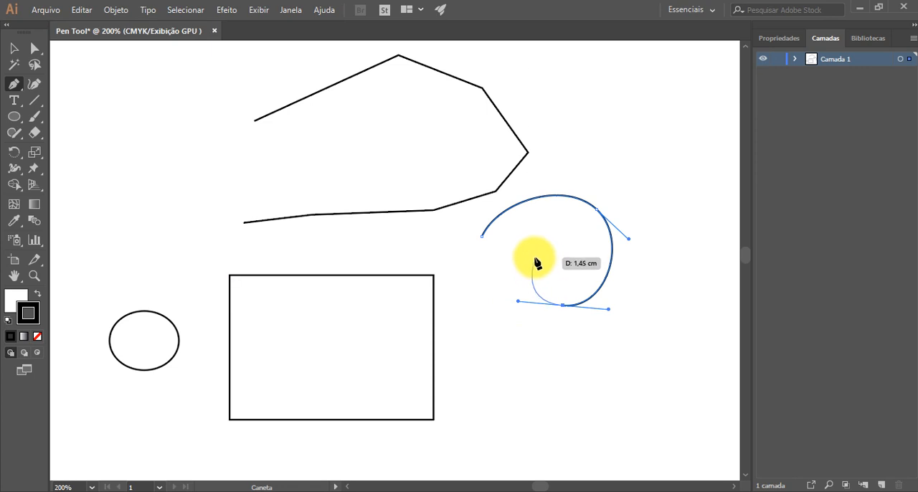
pyautogui.moveTo(535, 257); pyautogui.dragTo(508, 265)
pyautogui.keyDown('ctrl'); pyautogui.click(488, 306); pyautogui.keyUp('ctrl')
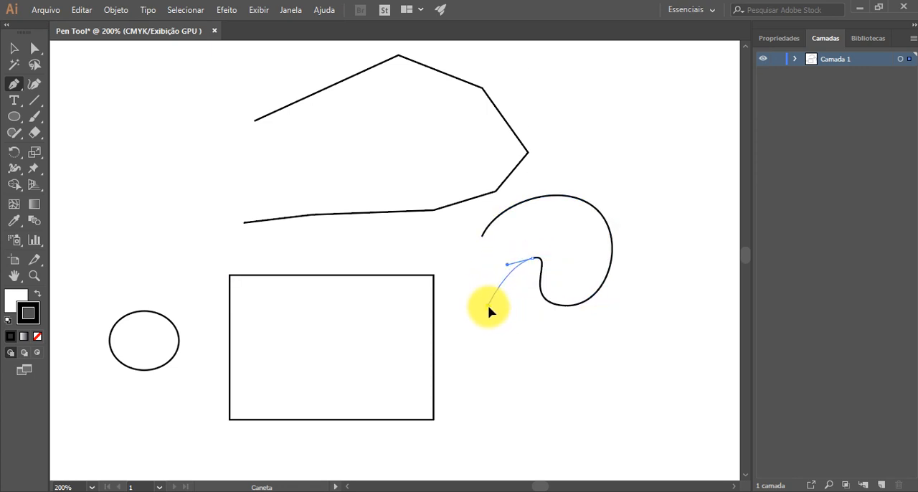
pyautogui.moveTo(503, 320); pyautogui.dragTo(463, 287)
pyautogui.moveTo(462, 255); pyautogui.dragTo(482, 249)
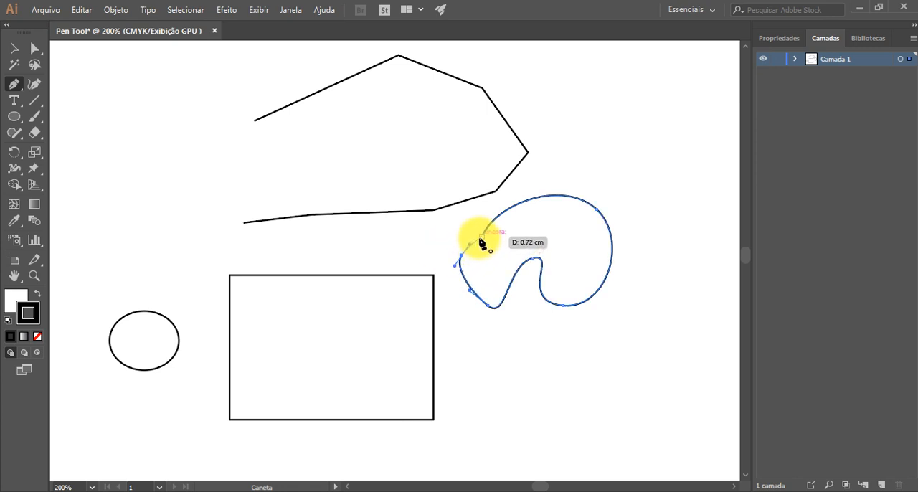
pyautogui.click(480, 238)
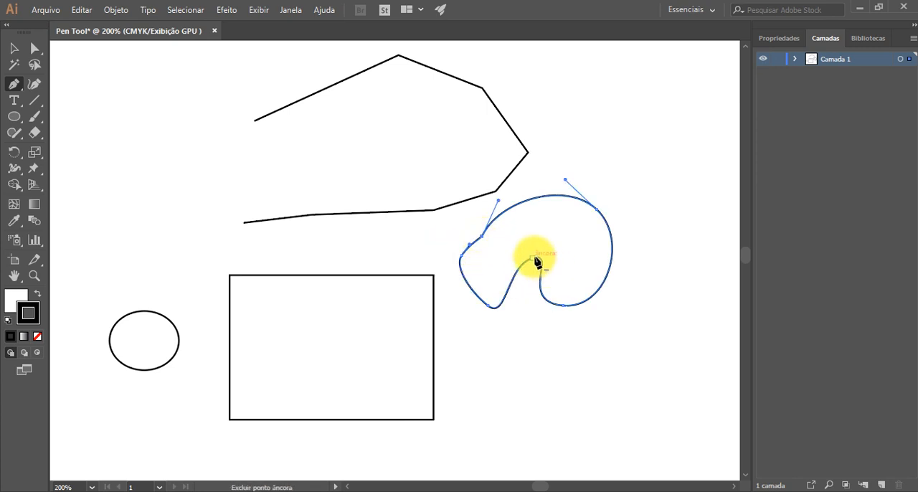
# Step: Select the curved shape's starting anchor point with the Direct Selection tool and tilt its upper direction handle outward to reshape the upper curve
pyautogui.scroll(-2, 517, 294)
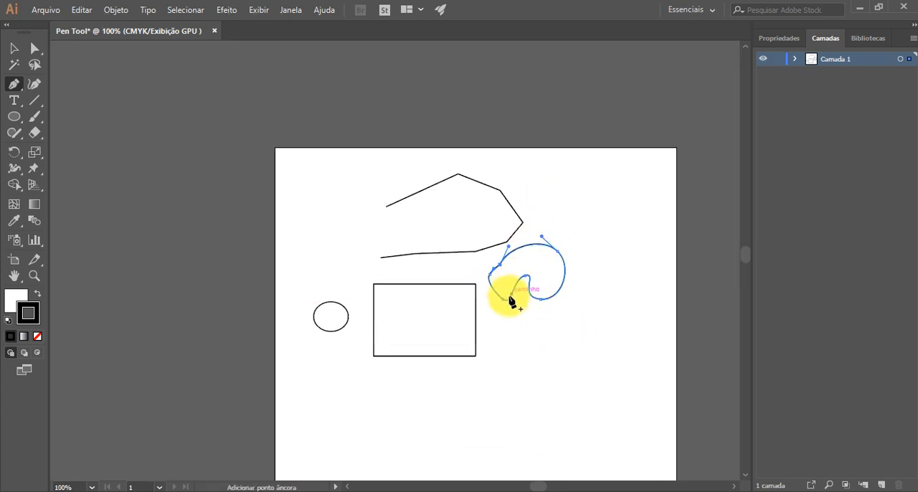
pyautogui.scroll(4, 516, 256)
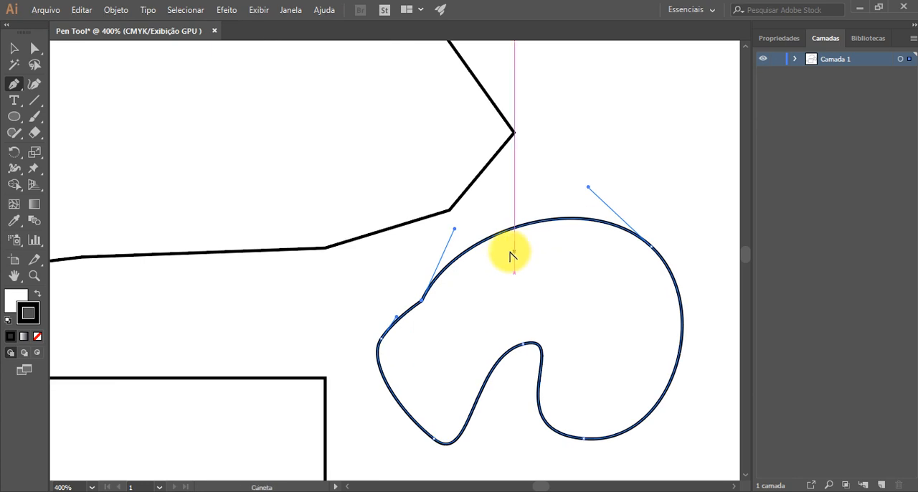
pyautogui.press('v')
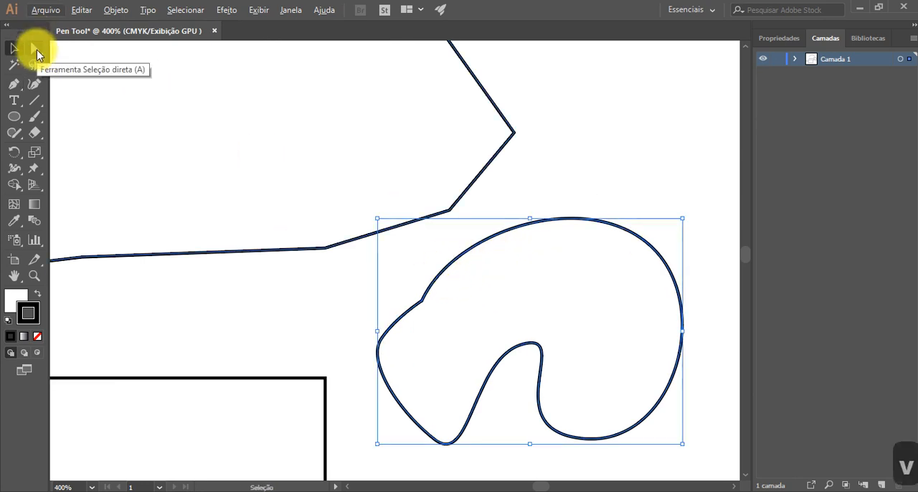
pyautogui.hotkey('alt', 'a')
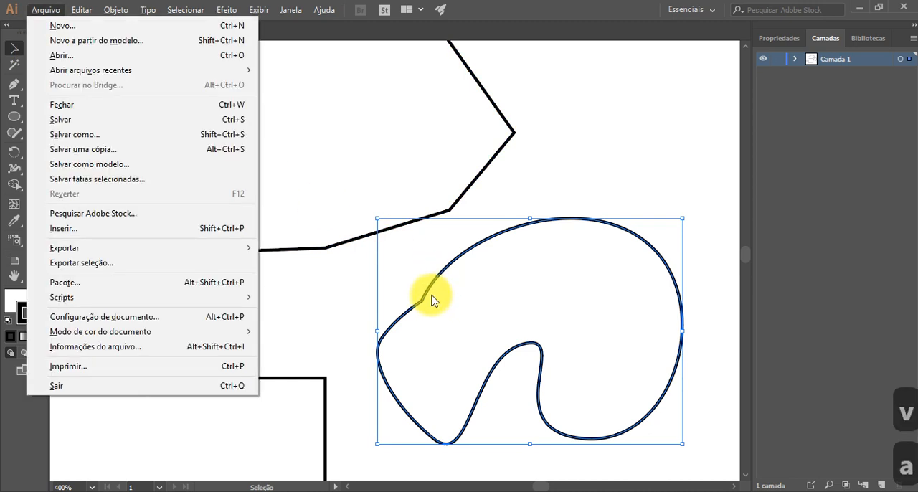
pyautogui.click(490, 159)
pyautogui.click(560, 159)
pyautogui.press('a')
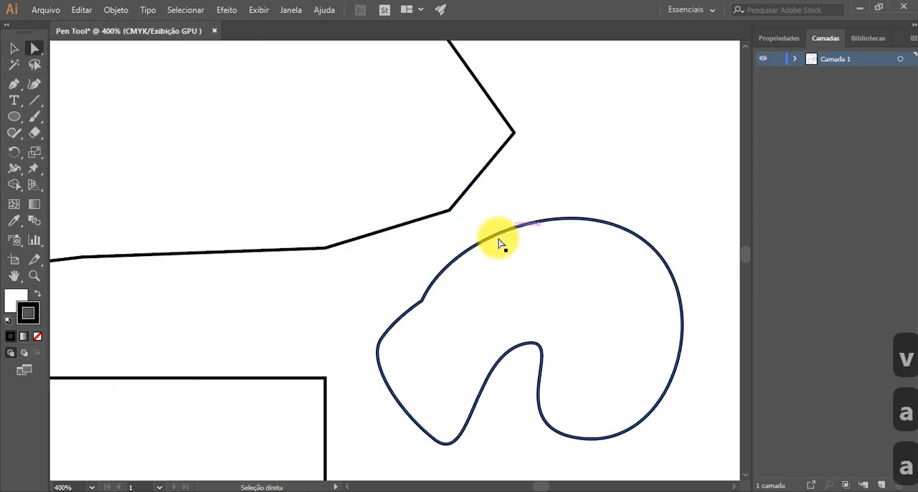
pyautogui.click(422, 306)
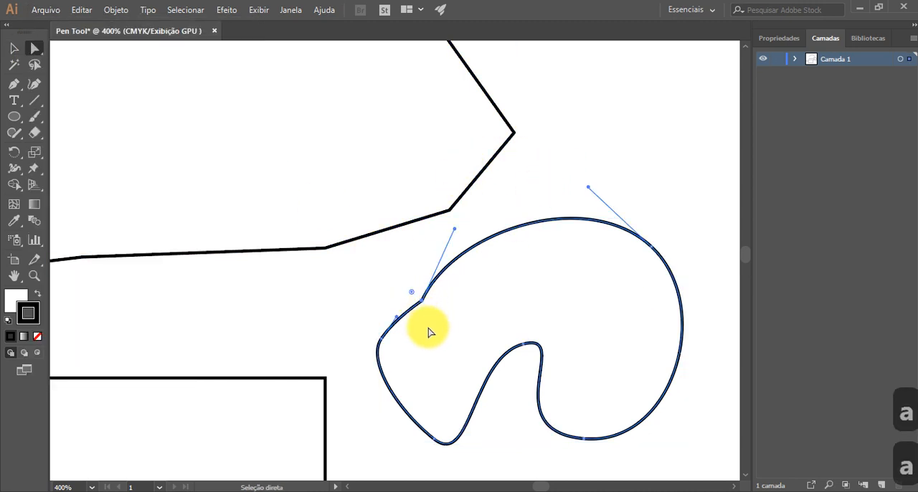
pyautogui.scroll(3, 422, 306)
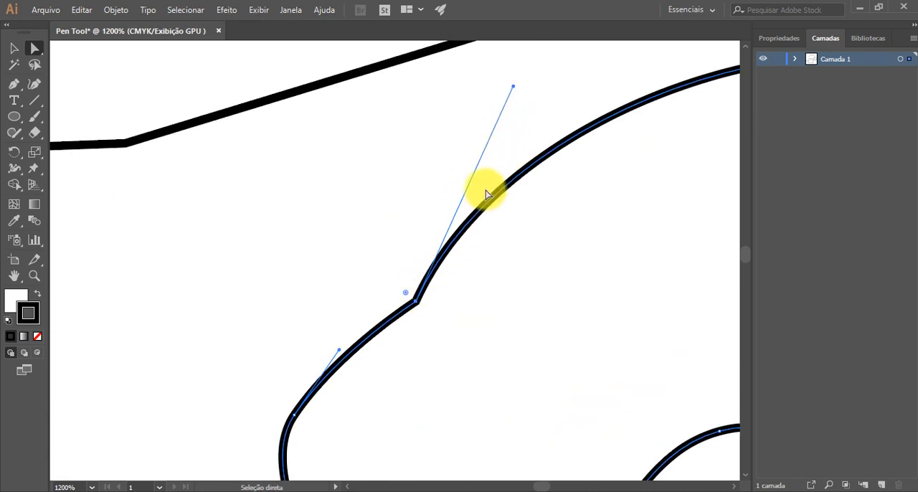
pyautogui.moveTo(514, 89); pyautogui.dragTo(543, 118)
pyautogui.scroll(-1, 307, 201)
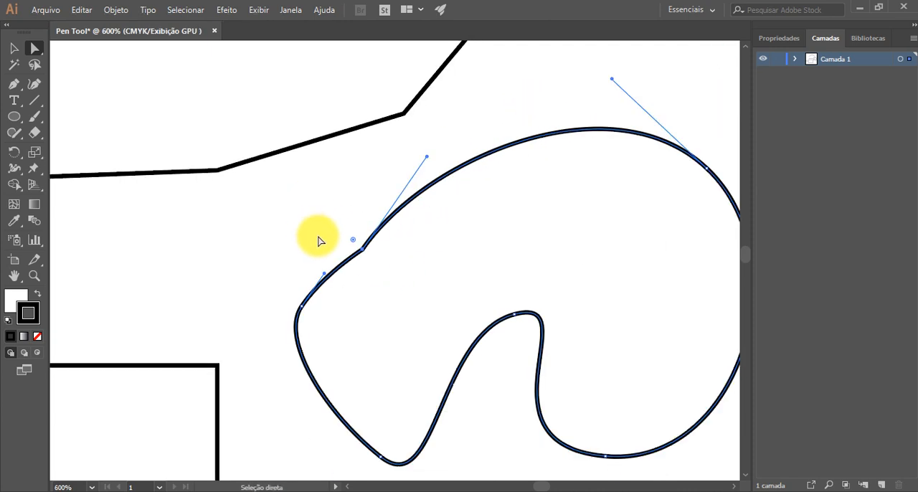
# Step: Rotate the direction handle of the curved shape's upper-right anchor point, reshaping the curve on both sides of that point
pyautogui.moveTo(610, 80); pyautogui.dragTo(661, 81)
pyautogui.scroll(-2, 493, 161)
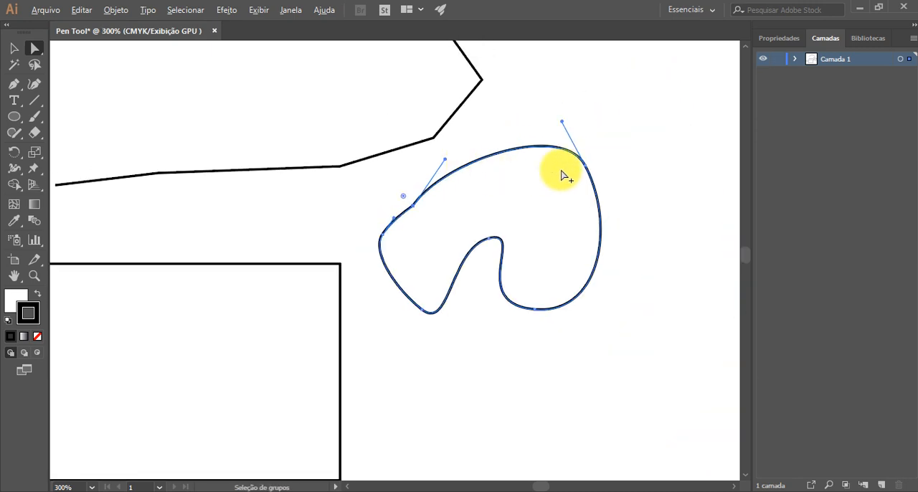
pyautogui.scroll(3, 564, 175)
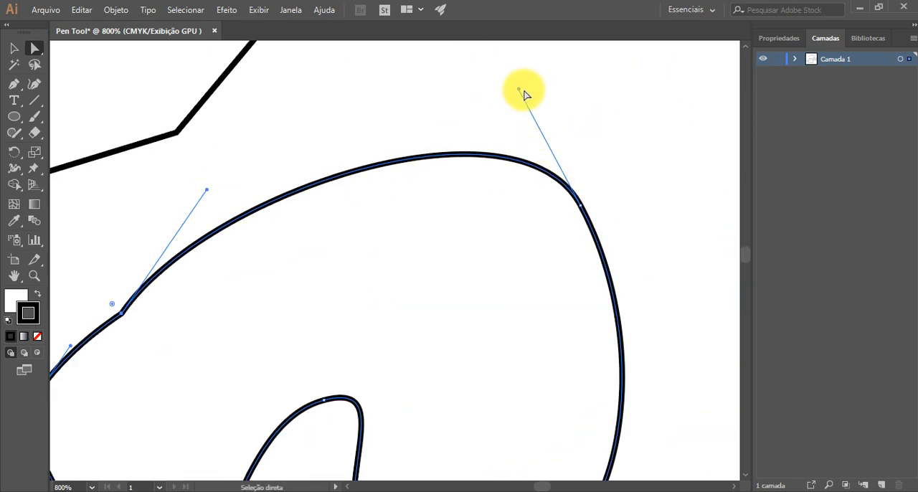
pyautogui.moveTo(519, 89); pyautogui.dragTo(436, 172)
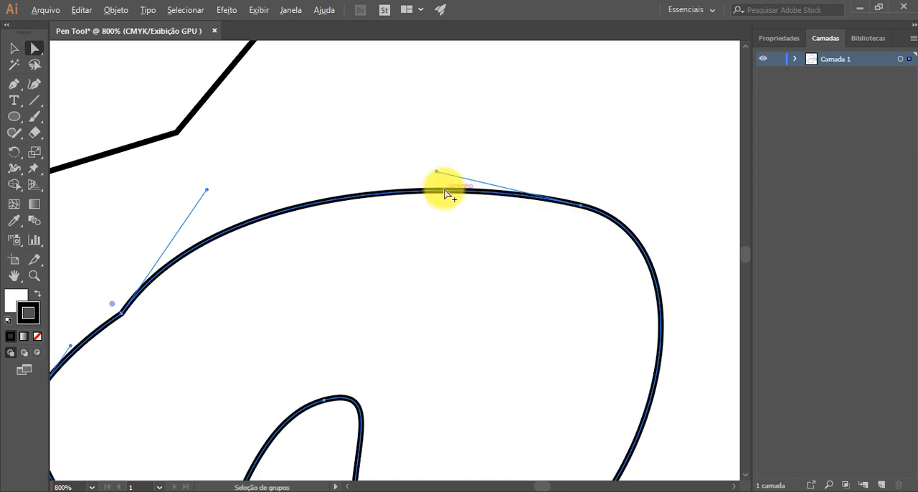
# Step: Move the upper-right anchor point's left handle upward independently of its opposite handle to form a corner, and deselect the shape
pyautogui.moveTo(438, 174); pyautogui.dragTo(500, 157)
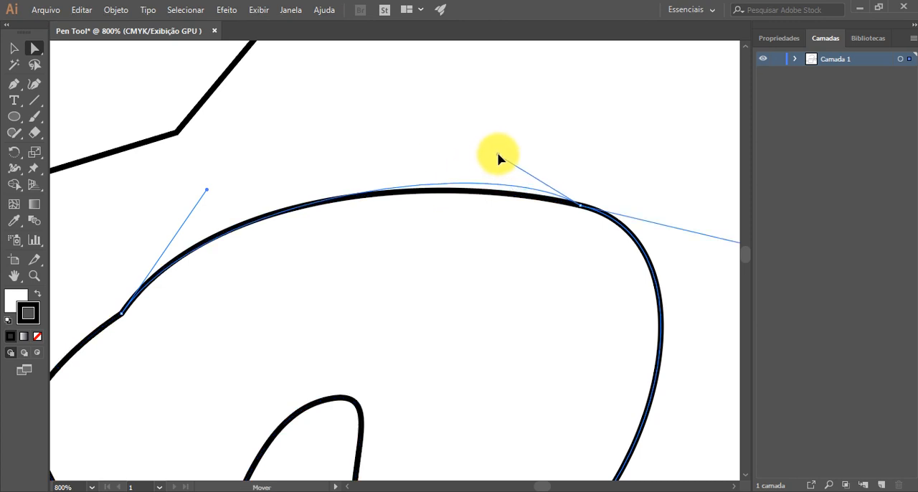
pyautogui.moveTo(546, 127); pyautogui.dragTo(486, 77)
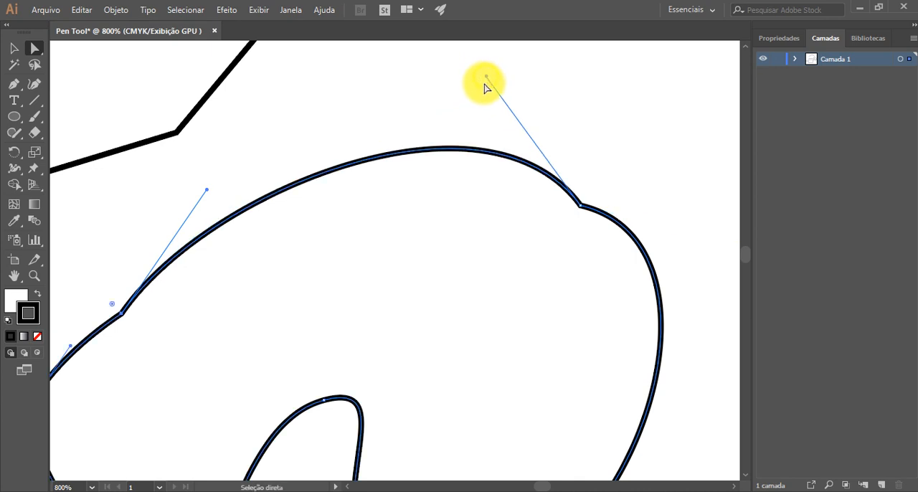
pyautogui.click(443, 121)
pyautogui.keyDown('alt'); pyautogui.scroll(-3, 566, 219); pyautogui.keyUp('alt')
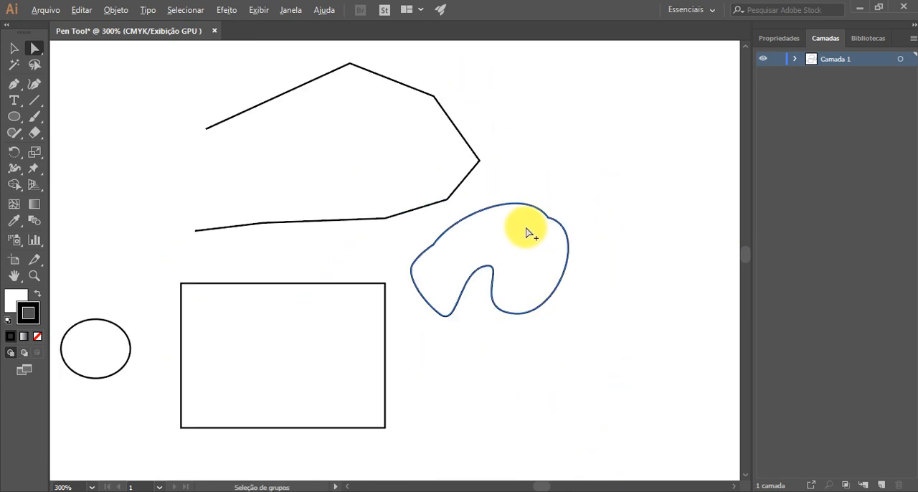
pyautogui.keyDown('alt'); pyautogui.scroll(-2, 526, 233); pyautogui.keyUp('alt')
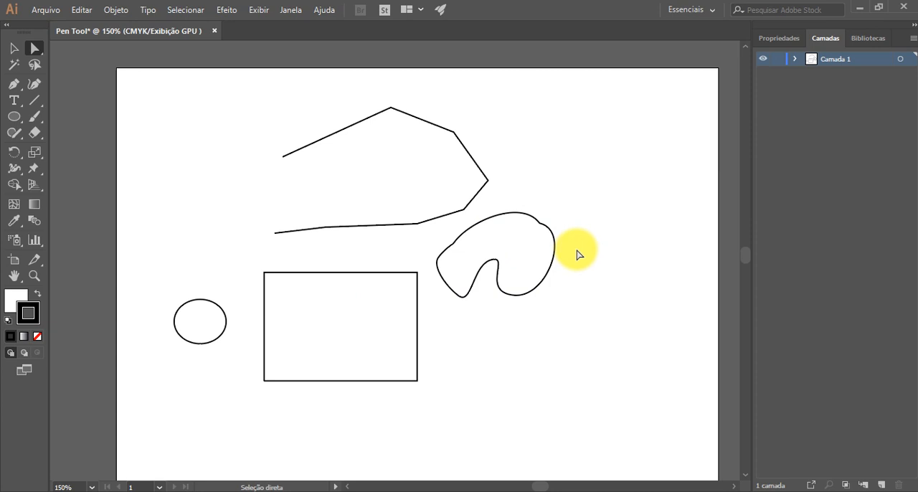
# Step: Draw a closed rectangle with constrained straight segments above the curved shape using the Pen tool, and deselect it
pyautogui.press('p')
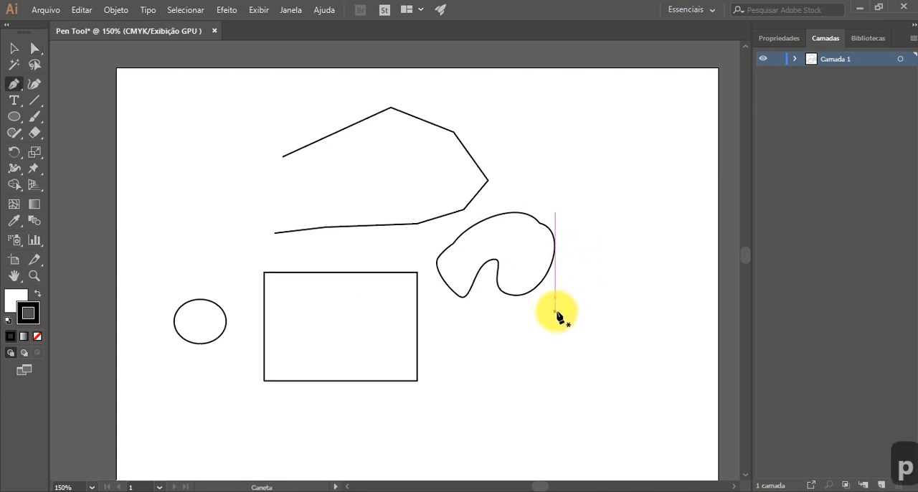
pyautogui.click(515, 144)
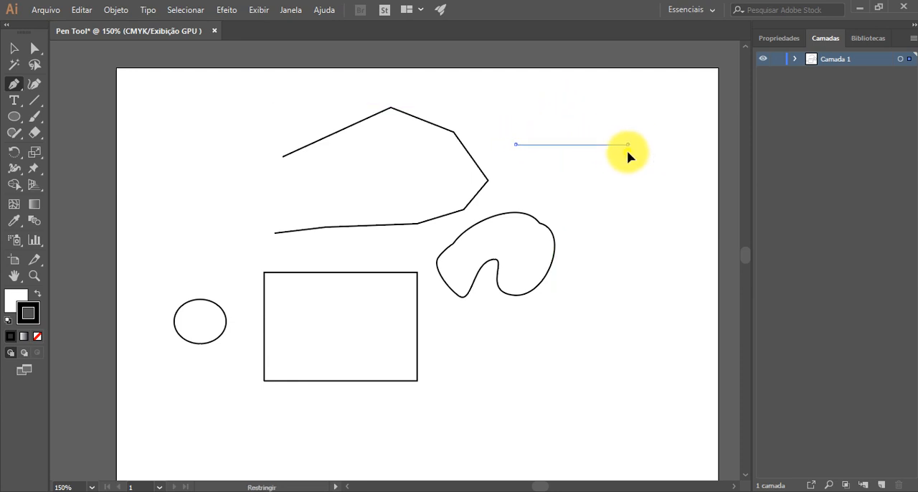
pyautogui.click(628, 144)
pyautogui.click(627, 206)
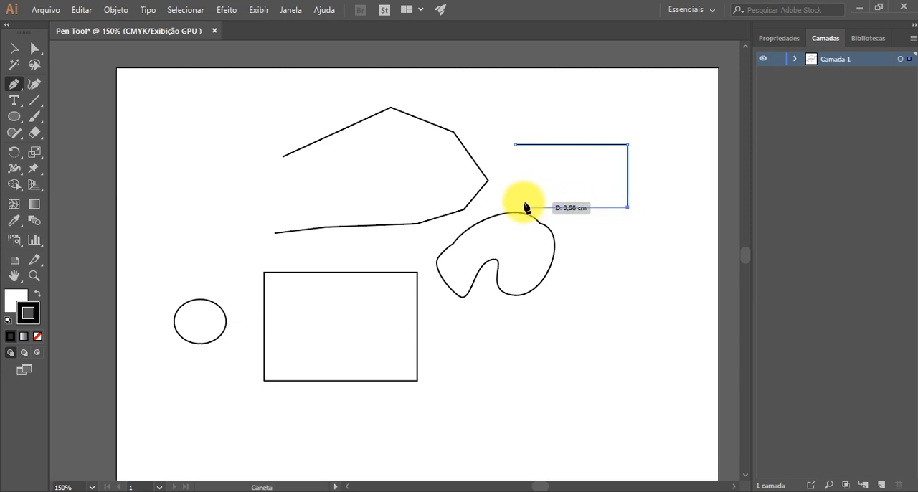
pyautogui.click(515, 207)
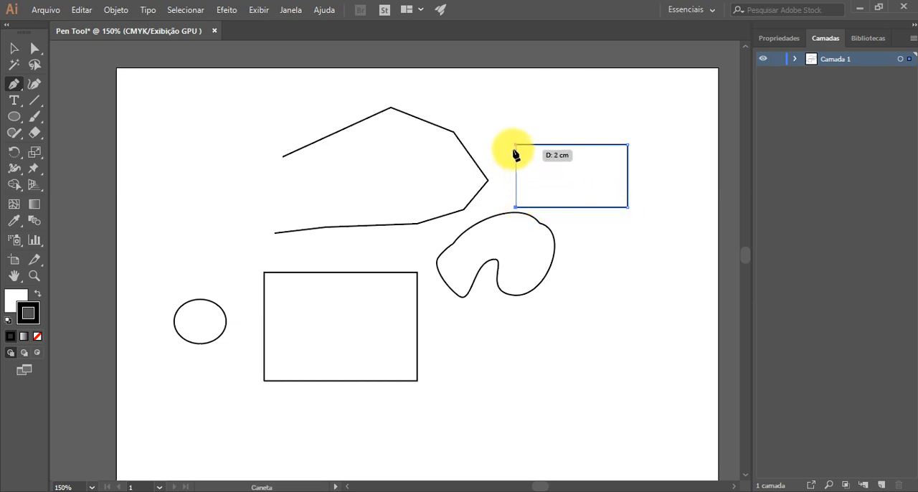
pyautogui.click(515, 145)
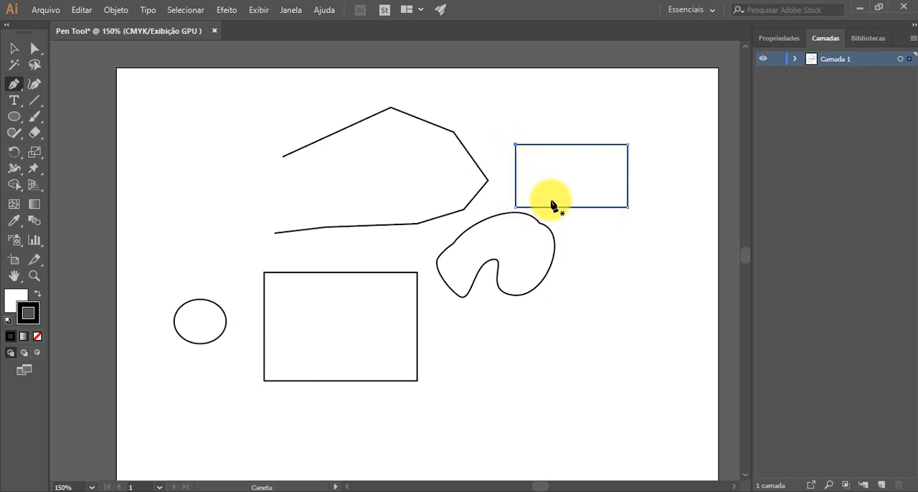
pyautogui.press('v')
pyautogui.click(610, 239)
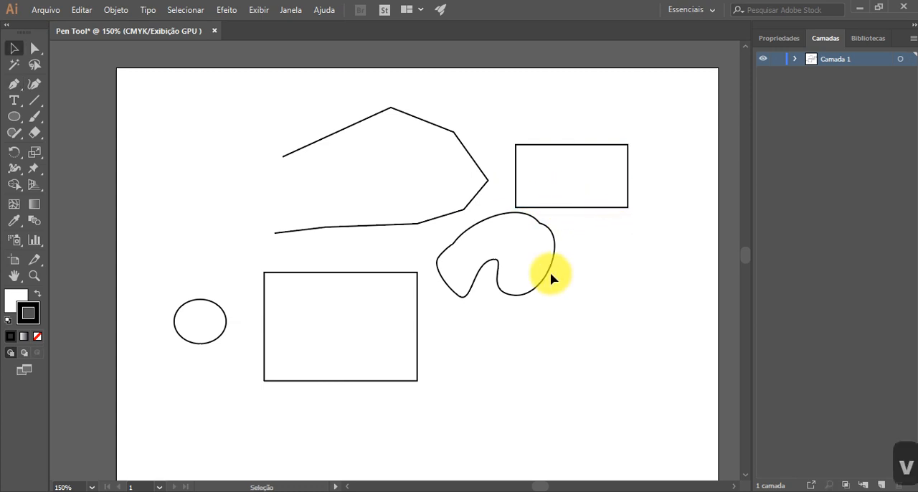